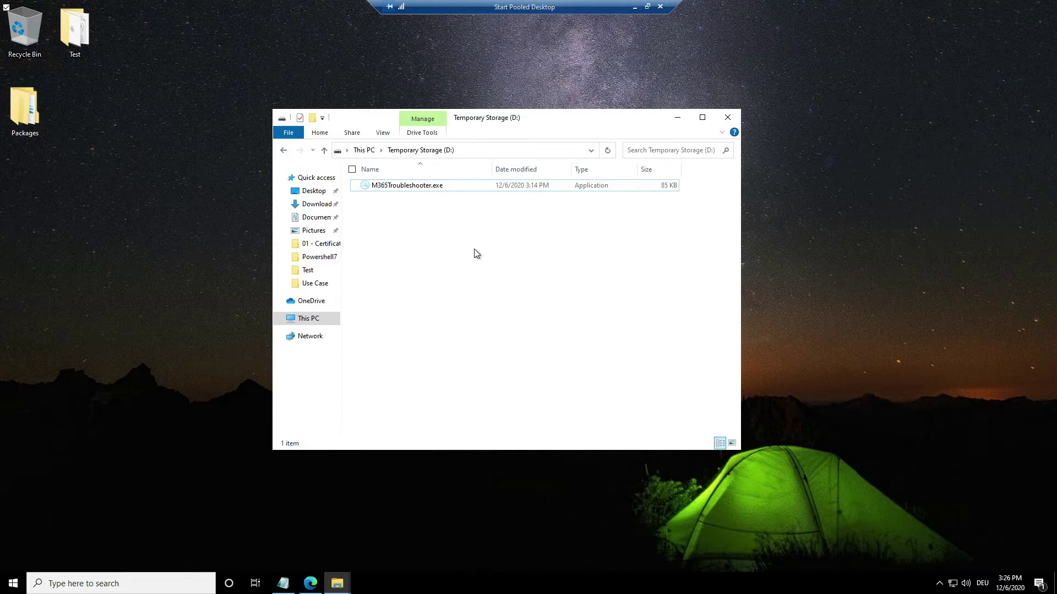
Launch M365Troubleshooter.exe and make a new Desktop folder 'Activation' its working directory
double_click(418, 188)
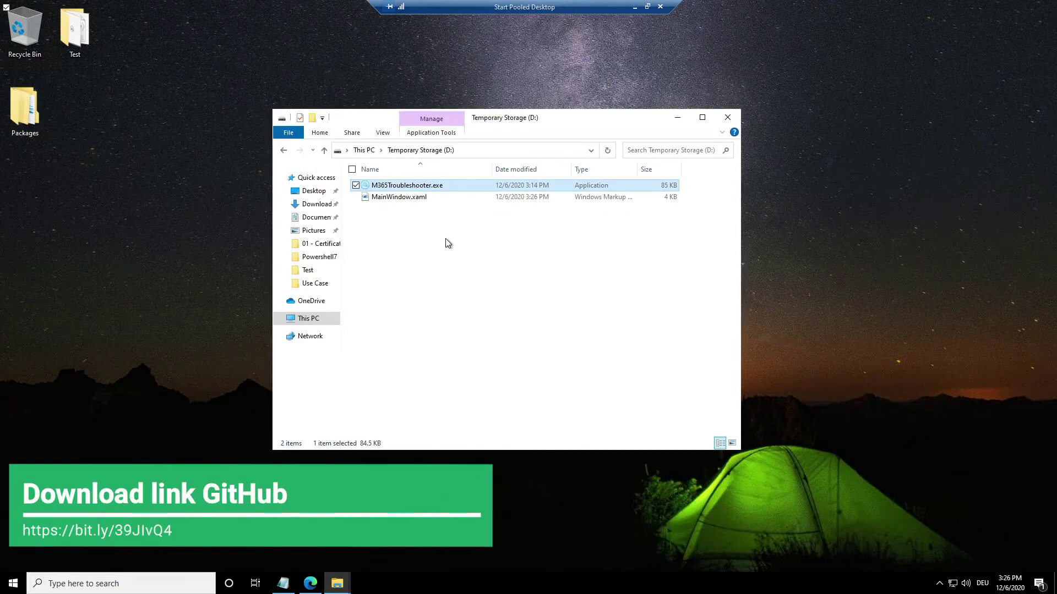
mouse_move(236, 27)
left_mouse_down()
mouse_move(378, 108)
mouse_move(523, 167)
left_mouse_up()
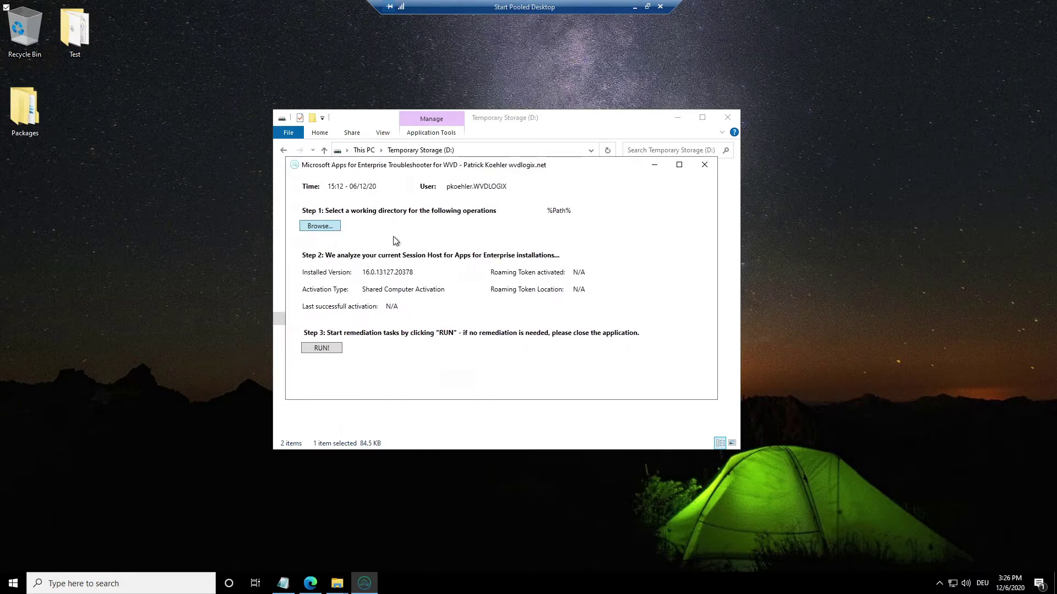
left_click(326, 228)
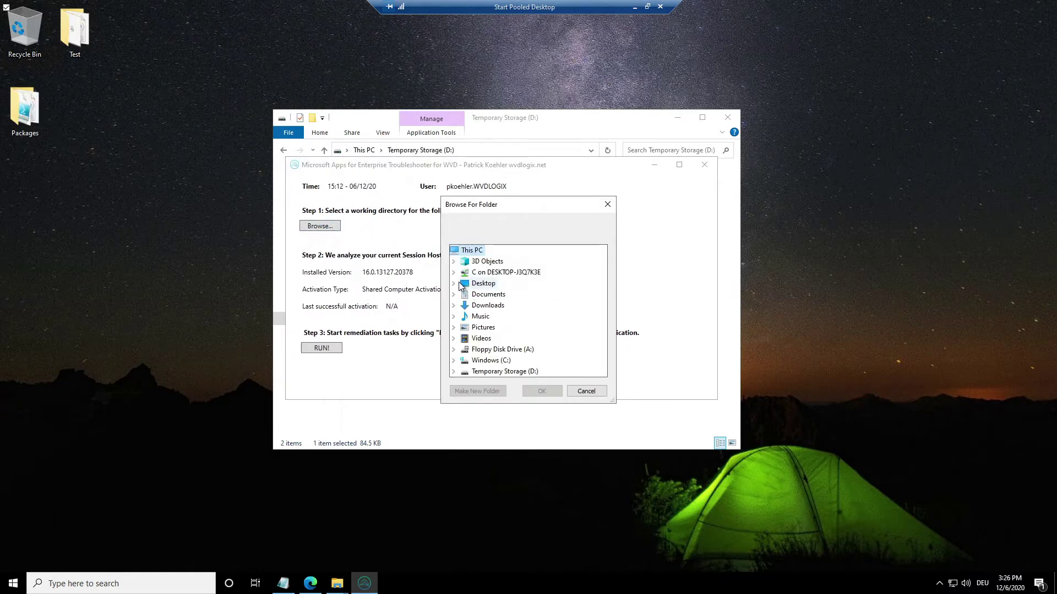
left_click(454, 283)
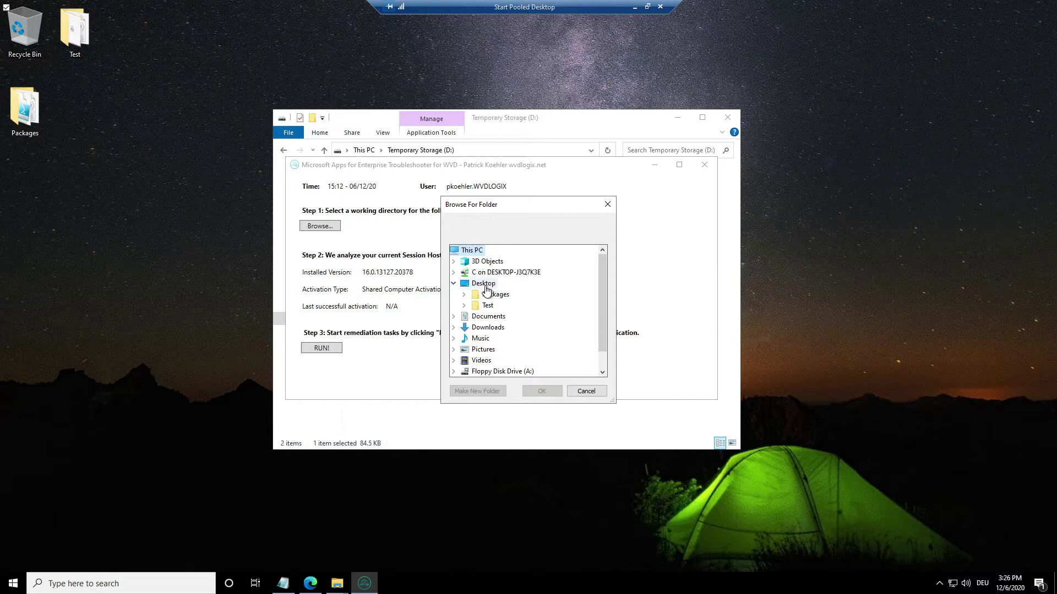
left_click(484, 283)
left_click(479, 392)
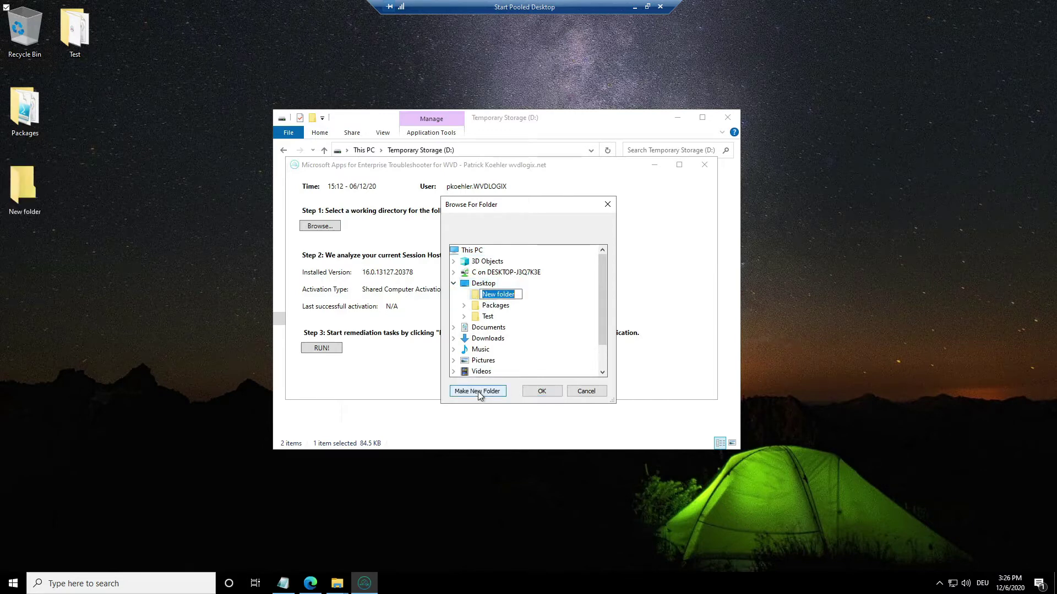
type("Activation")
key("Return")
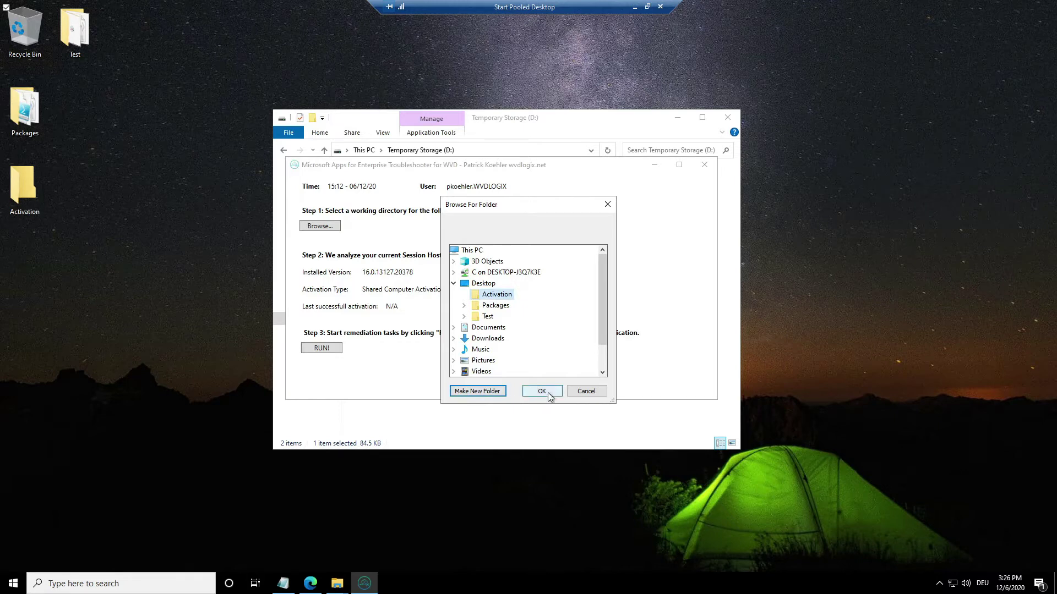
left_click(542, 391)
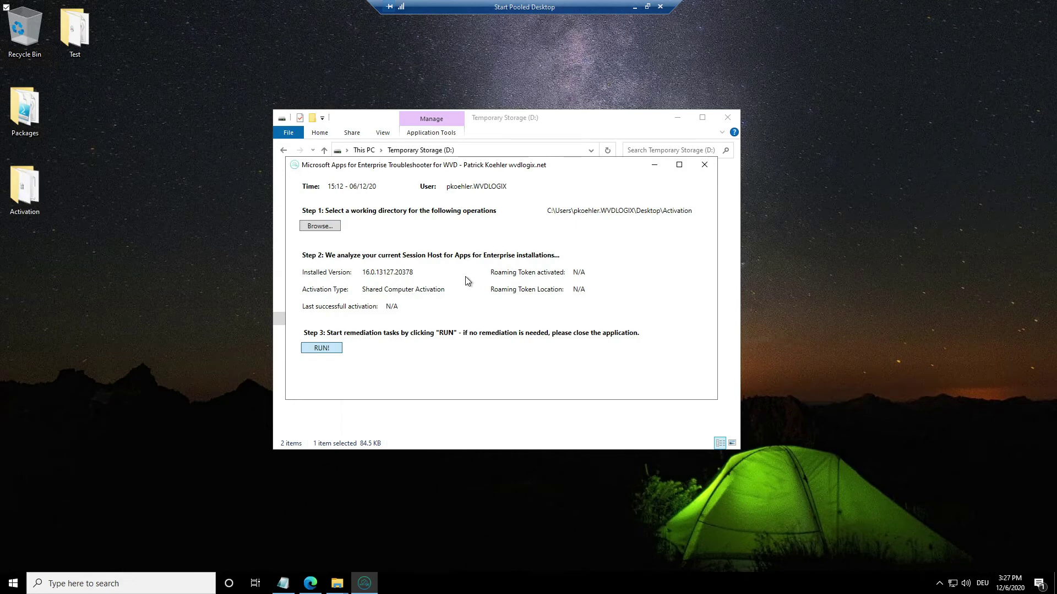
Run the remediation tasks, then sign in to Excel with the account email and password
key("Return")
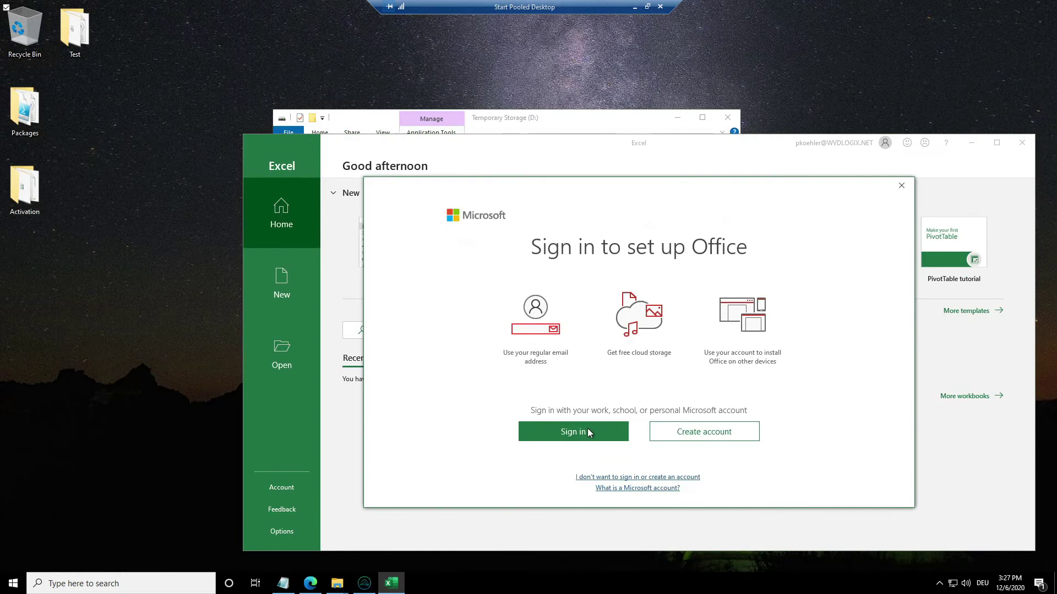
left_click(589, 433)
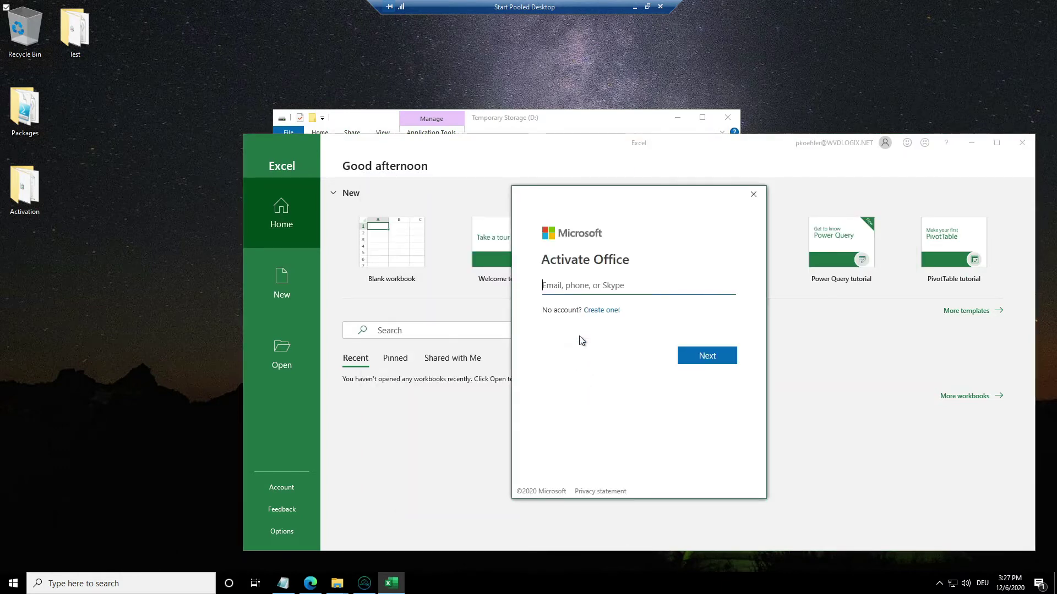
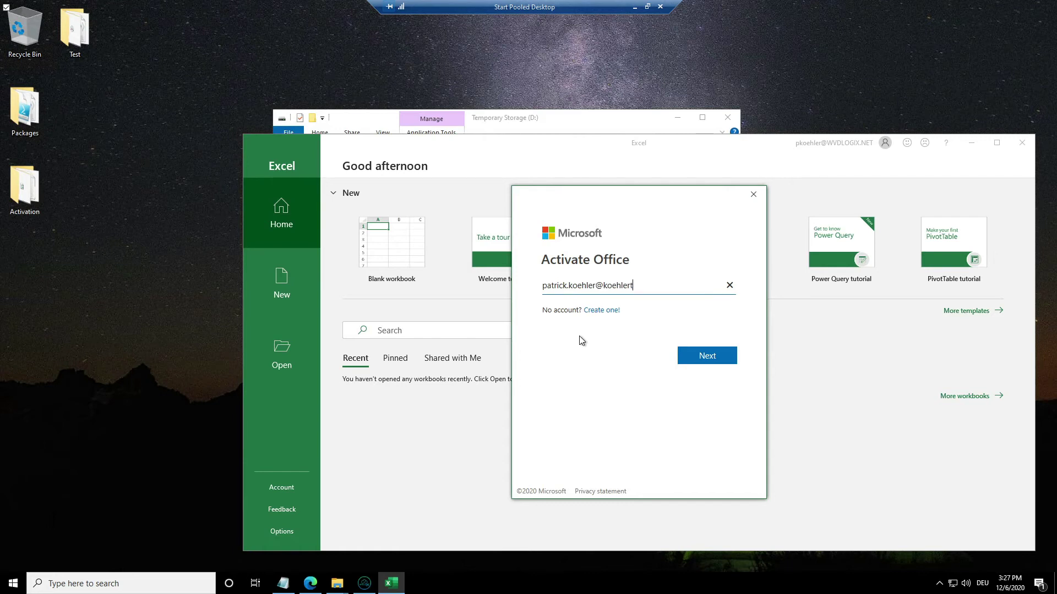
key("Return")
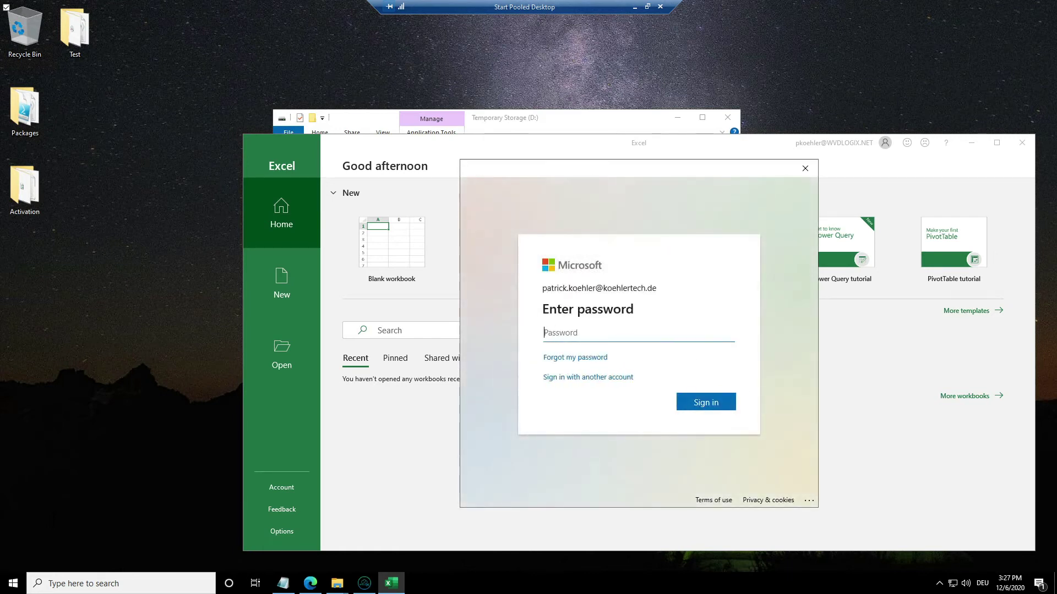
type("•••")
type("••••••••")
key("Return")
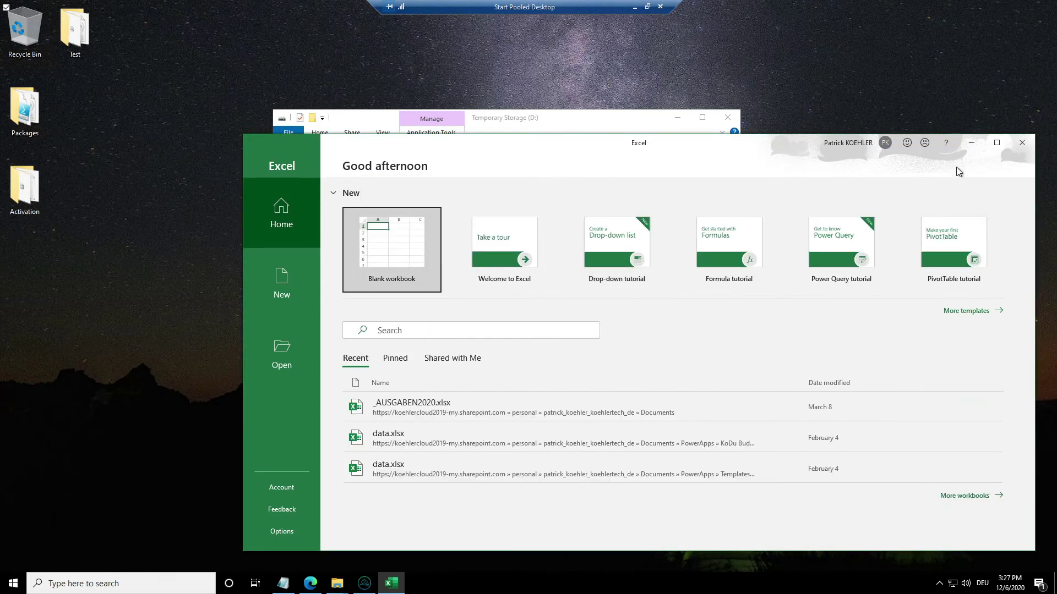
Minimize Excel and relaunch the troubleshooter to confirm last successful activation at 3:27:50 PM, then close it
left_click(971, 143)
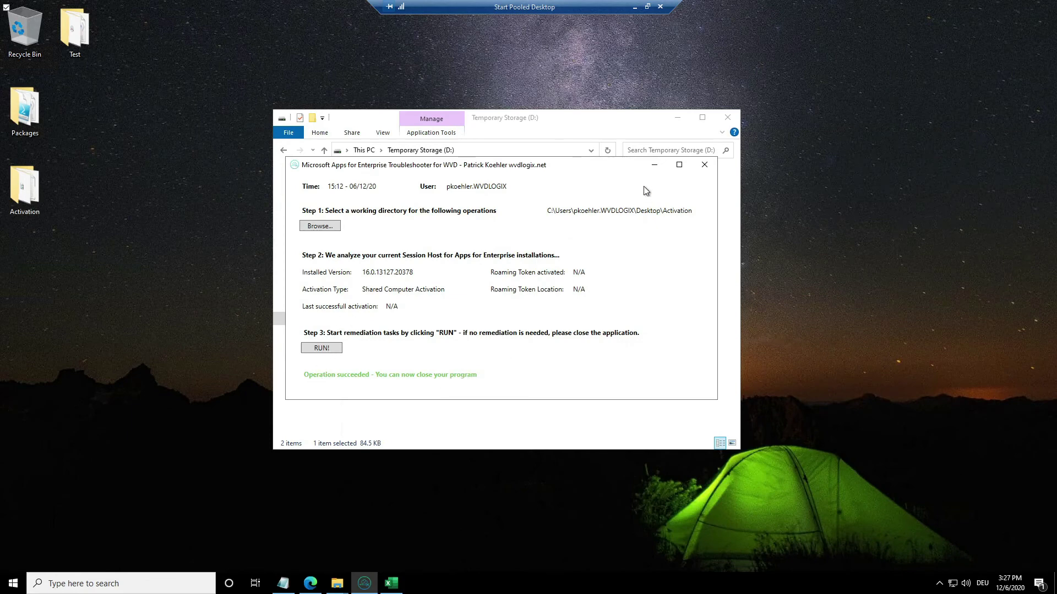
left_click(704, 168)
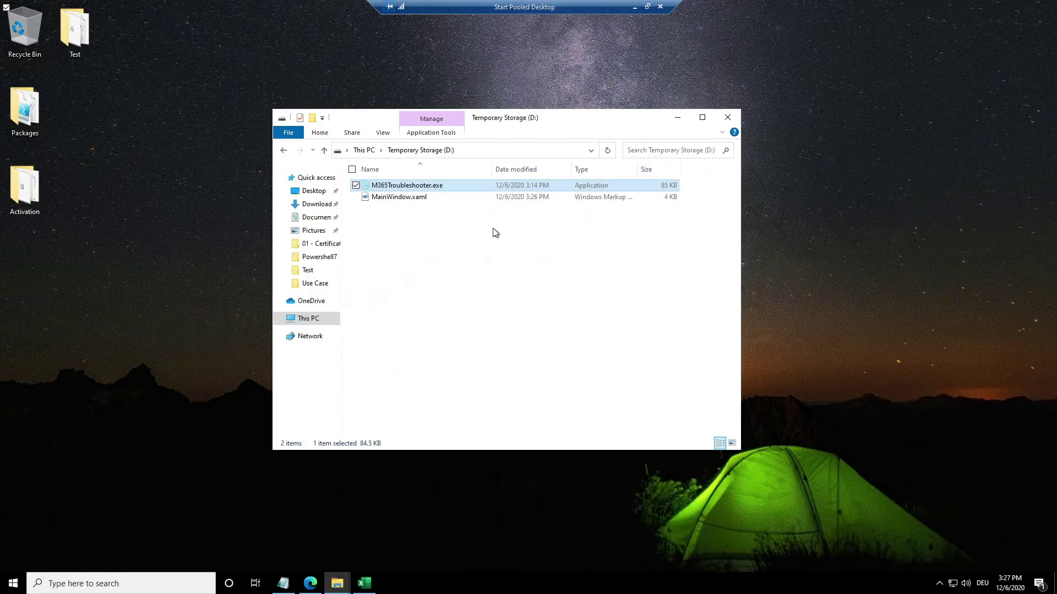
double_click(429, 185)
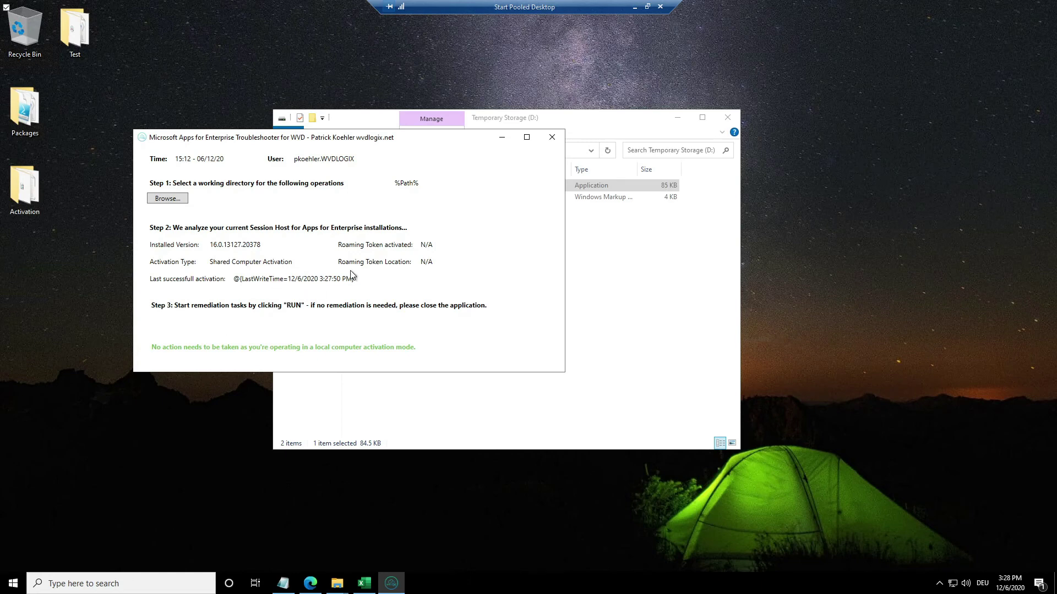
left_click(552, 138)
left_click(538, 253)
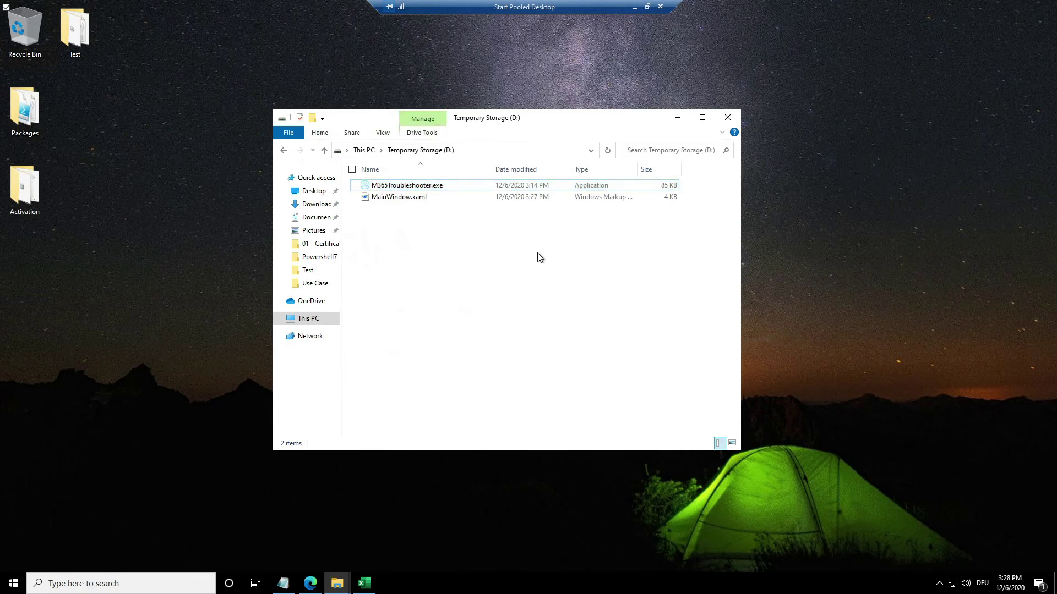